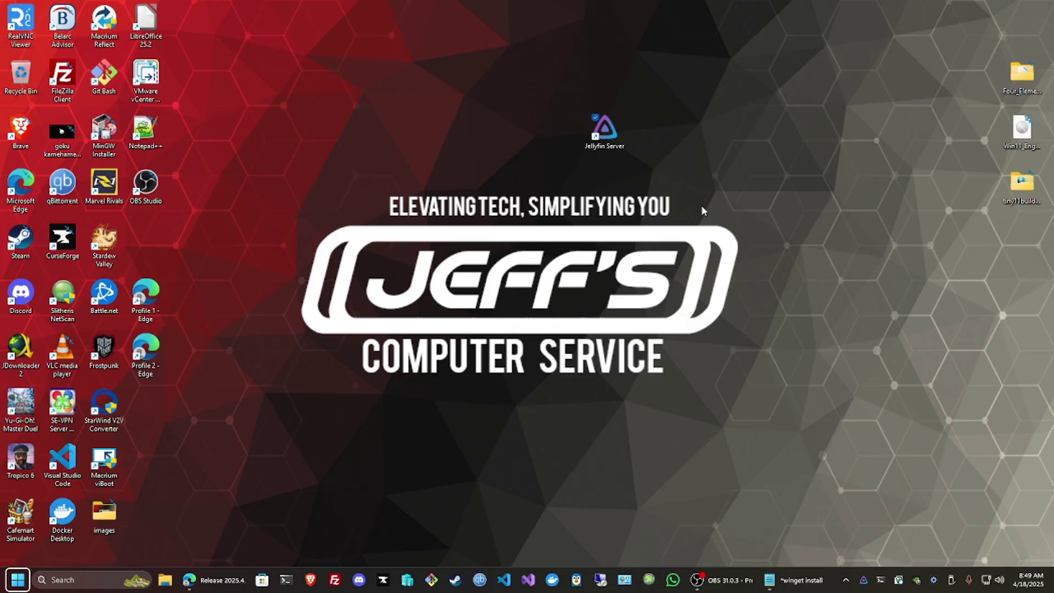
# Show the cloudflared 2025.4.0 release page in Edge beside the Notepad command notes.
pyautogui.press('super+d')
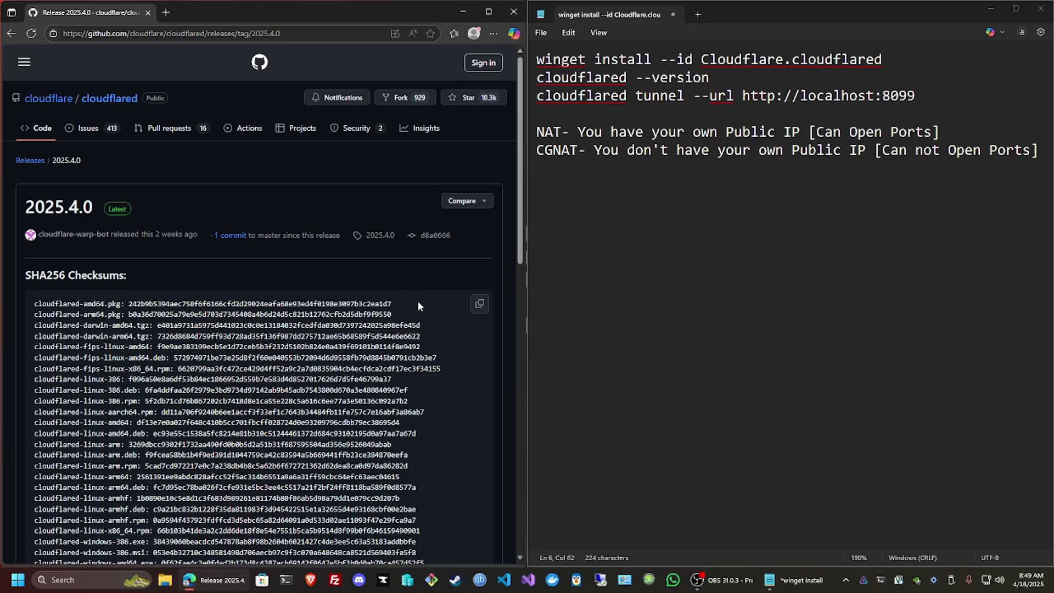
pyautogui.moveTo(811, 134); pyautogui.dragTo(932, 132)
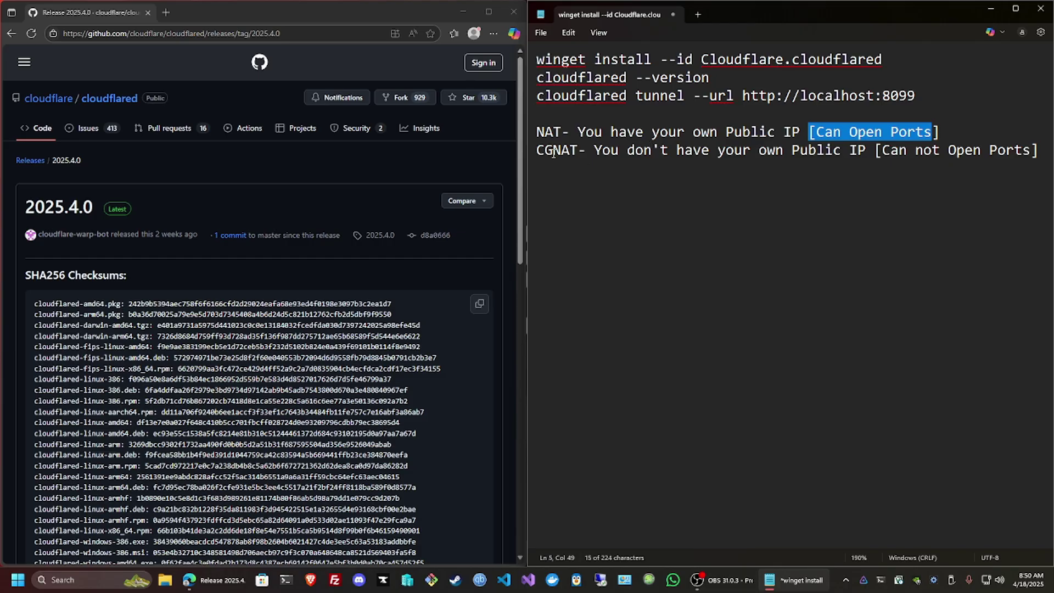
pyautogui.click(786, 225)
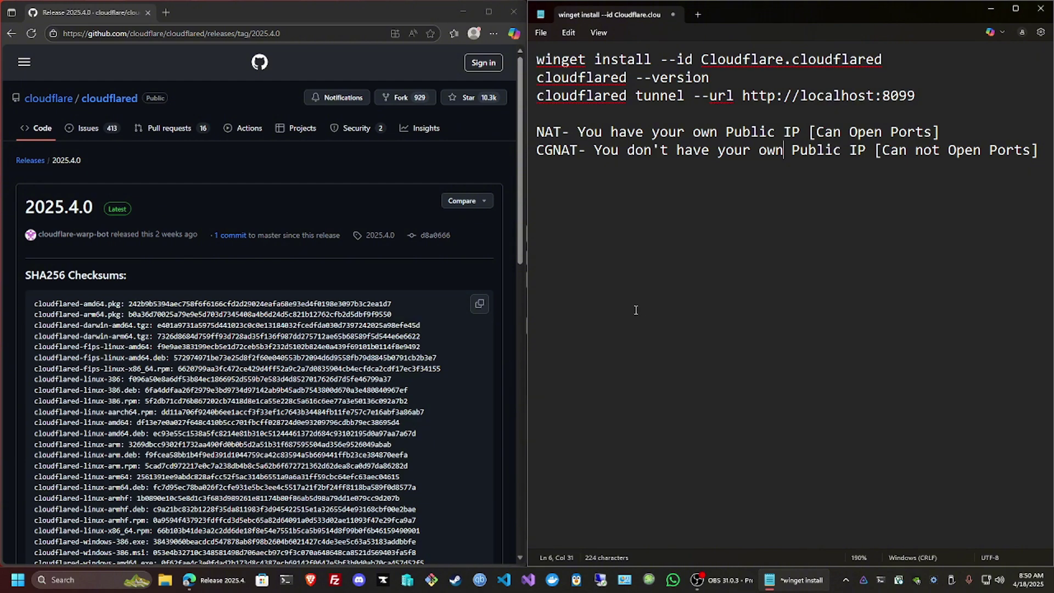
# Install cloudflared 2025.4.0 in PowerShell with 'winget install --id Cloudflare.cloudflared' from the notes.
pyautogui.click(879, 581)
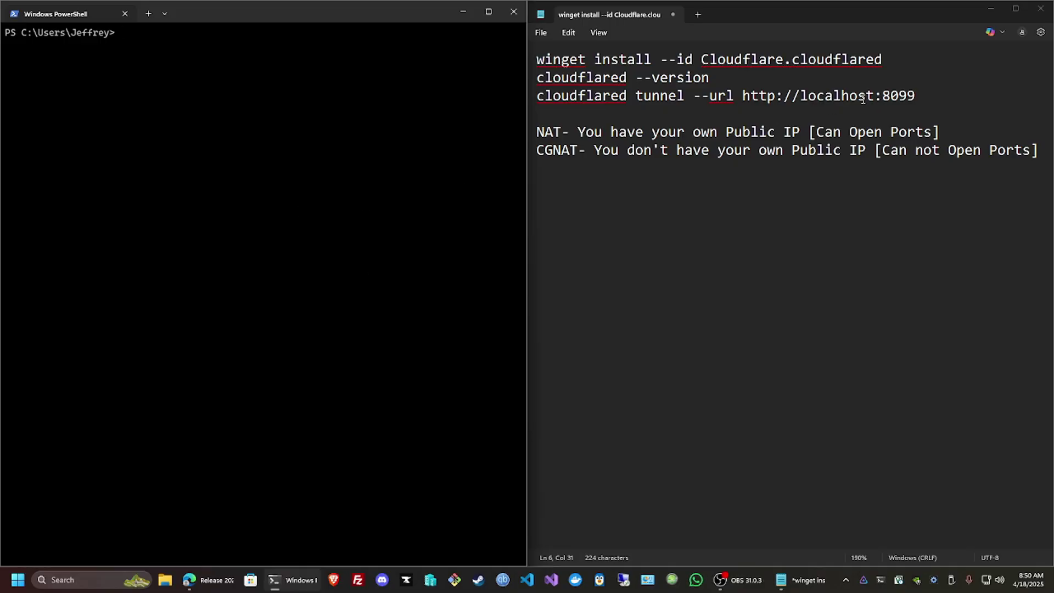
pyautogui.moveTo(884, 61); pyautogui.dragTo(536, 62)
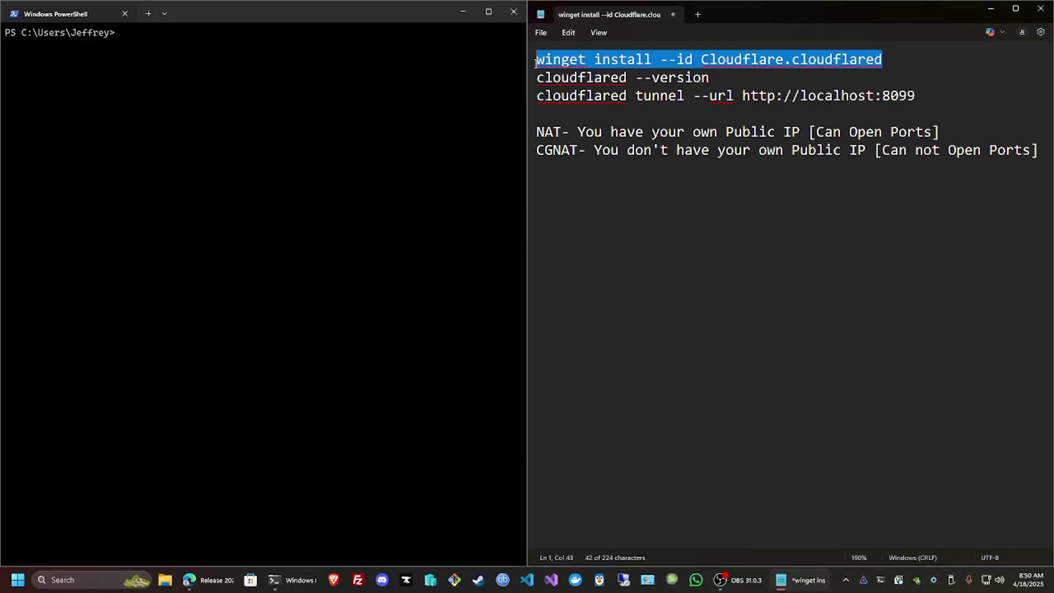
pyautogui.rightClick(782, 62)
pyautogui.click(805, 108)
pyautogui.click(359, 142)
pyautogui.rightClick(360, 141)
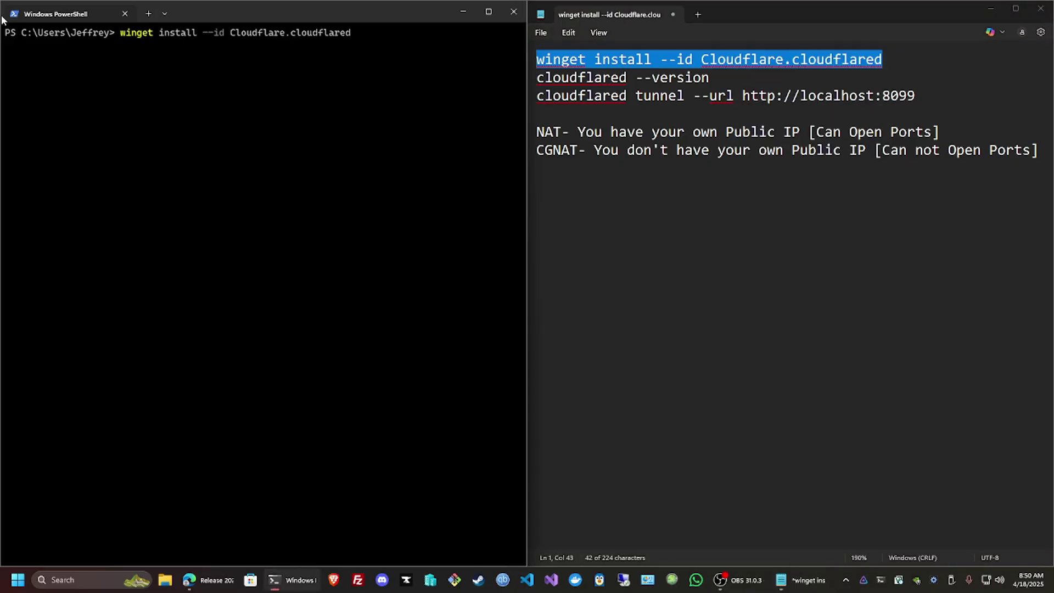
pyautogui.press('Return')
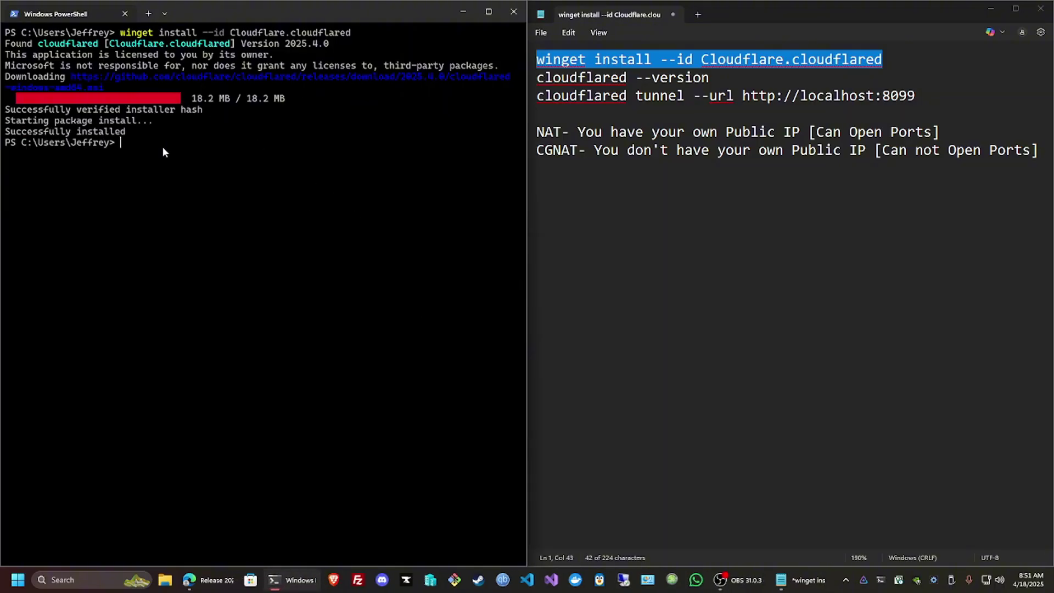
# In a new Command Prompt tab, run 'cloudflared --version' to confirm version 2025.4.0.
pyautogui.click(162, 14)
pyautogui.click(273, 52)
pyautogui.moveTo(710, 77); pyautogui.dragTo(540, 83)
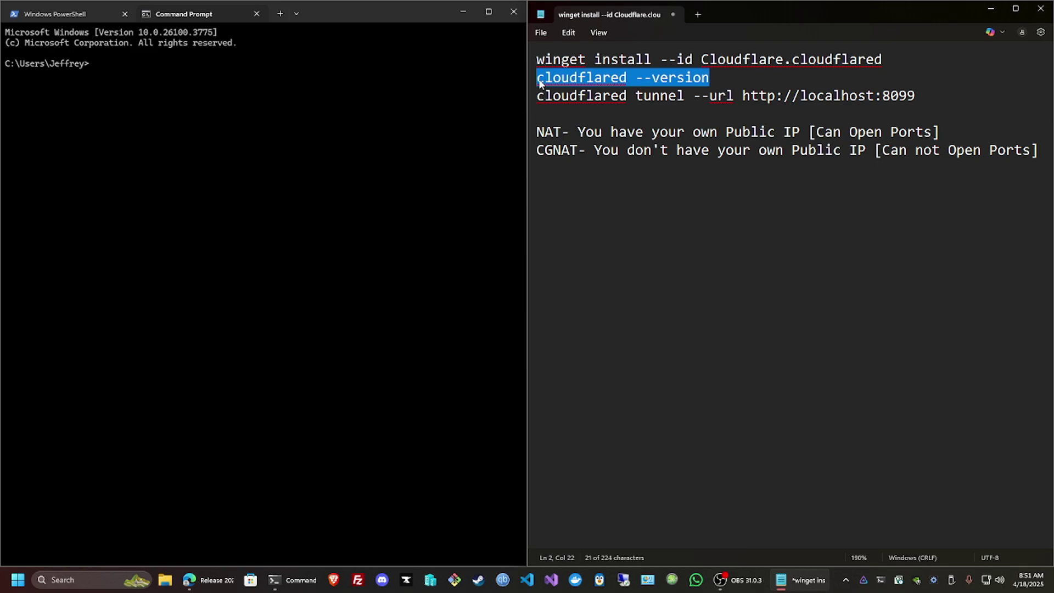
pyautogui.rightClick(539, 82)
pyautogui.click(597, 136)
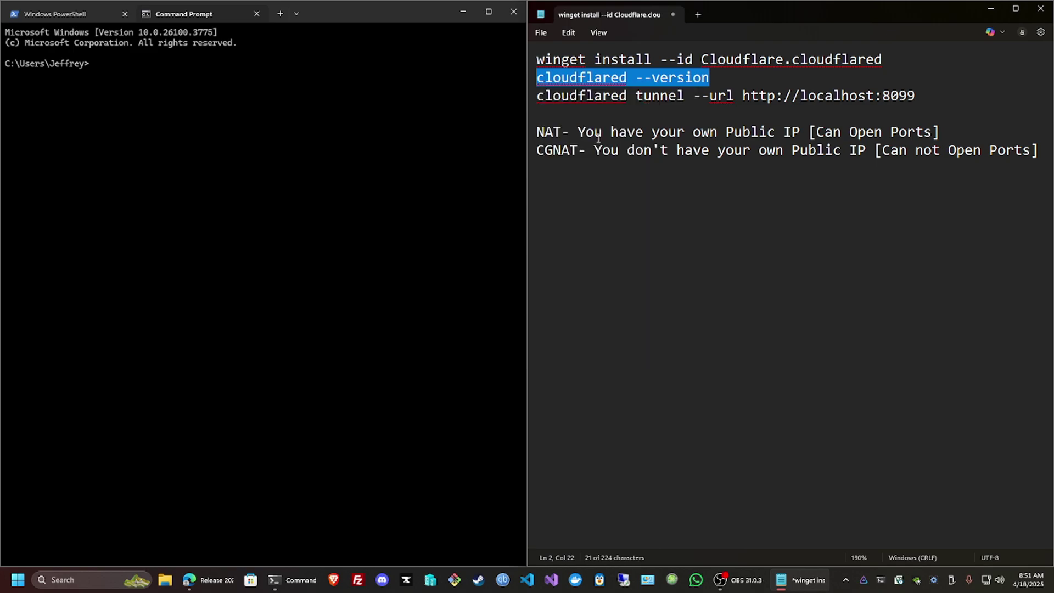
pyautogui.click(379, 121)
pyautogui.hotkey('ctrl', 'v')
pyautogui.press('Return')
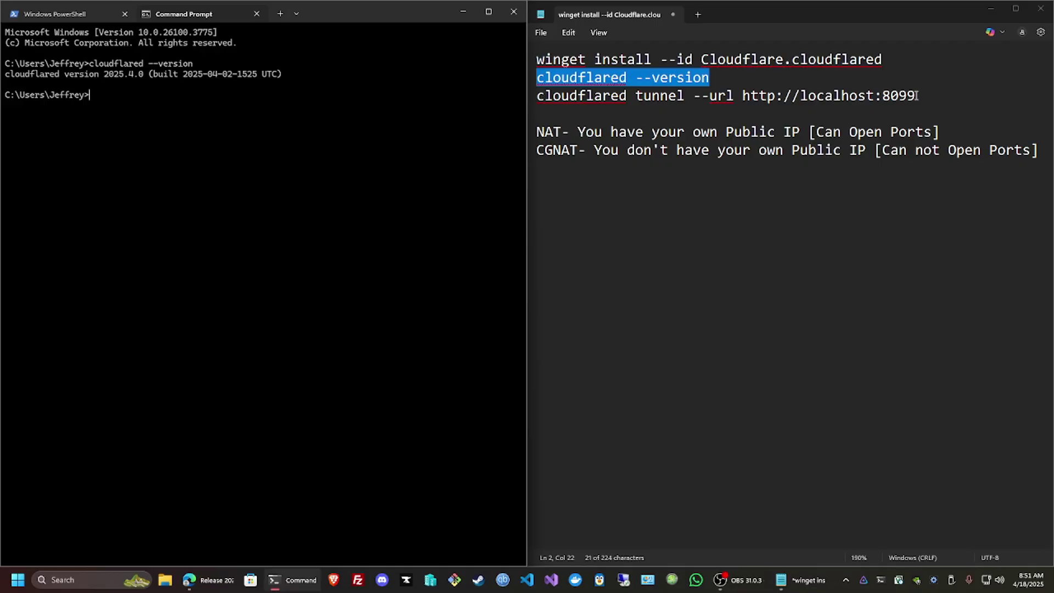
pyautogui.click(917, 96)
pyautogui.moveTo(917, 96); pyautogui.dragTo(743, 97)
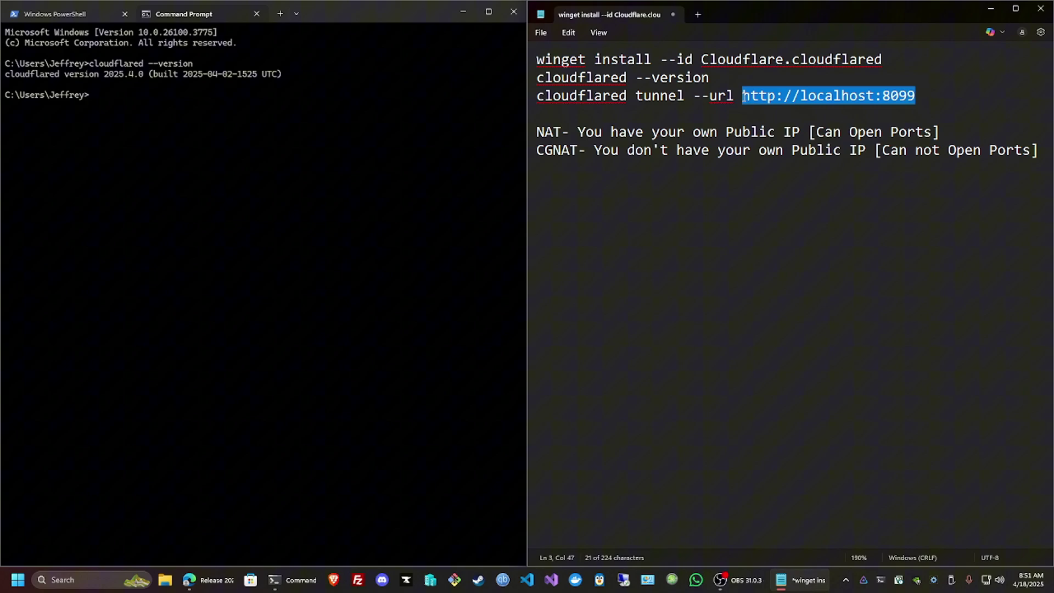
pyautogui.rightClick(797, 98)
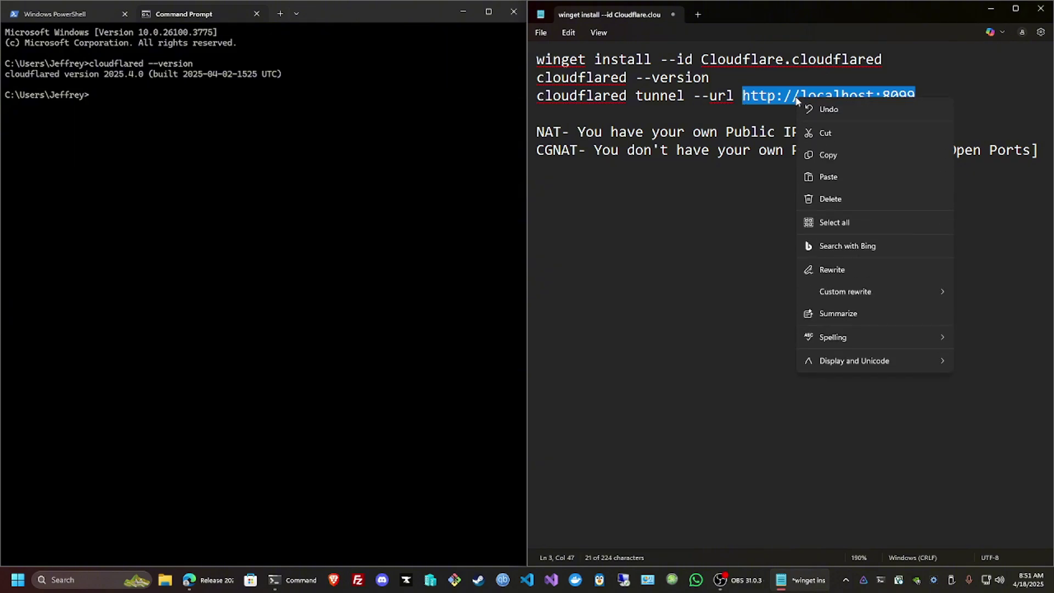
pyautogui.click(870, 155)
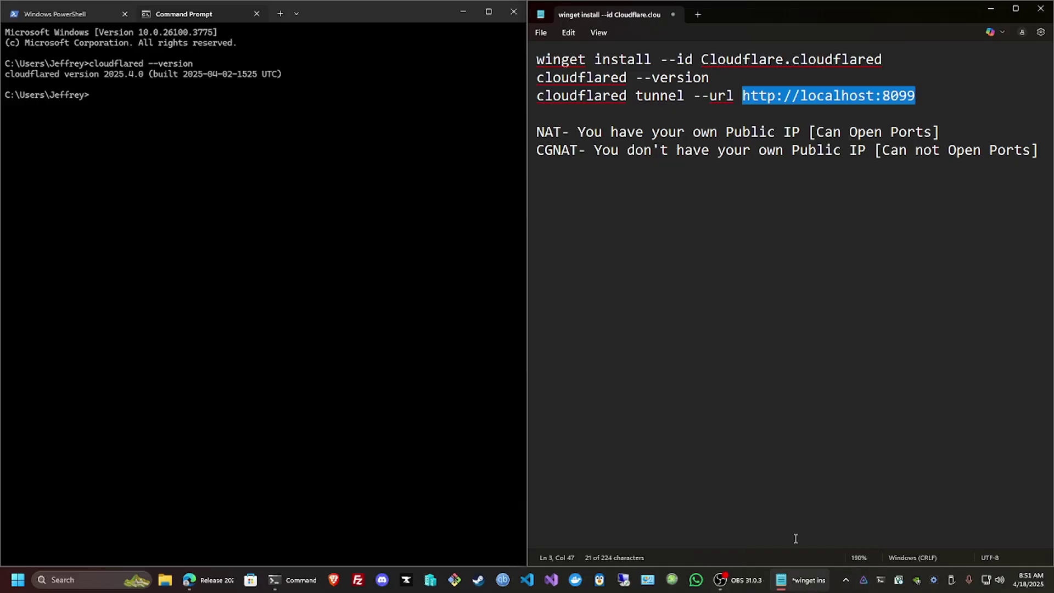
pyautogui.click(209, 579)
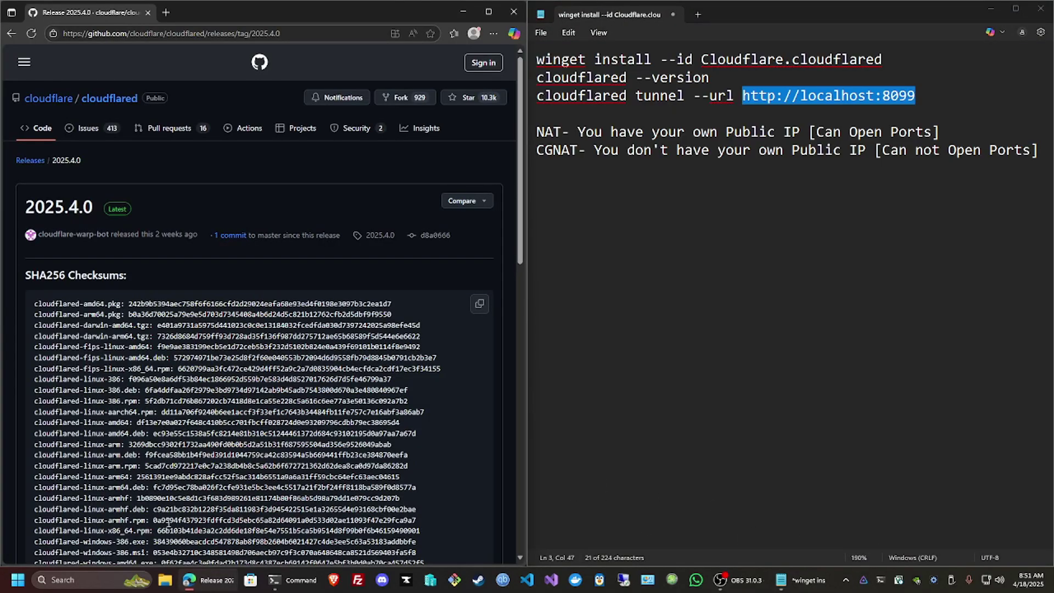
pyautogui.hotkey('ctrl', 't')
pyautogui.hotkey('ctrl', 'v')
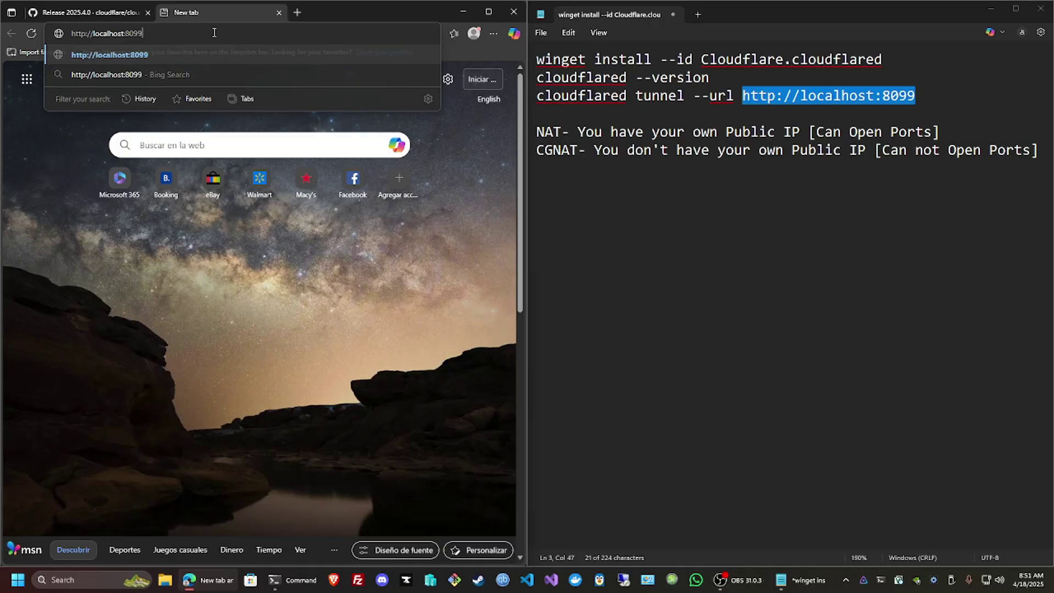
pyautogui.press('Return')
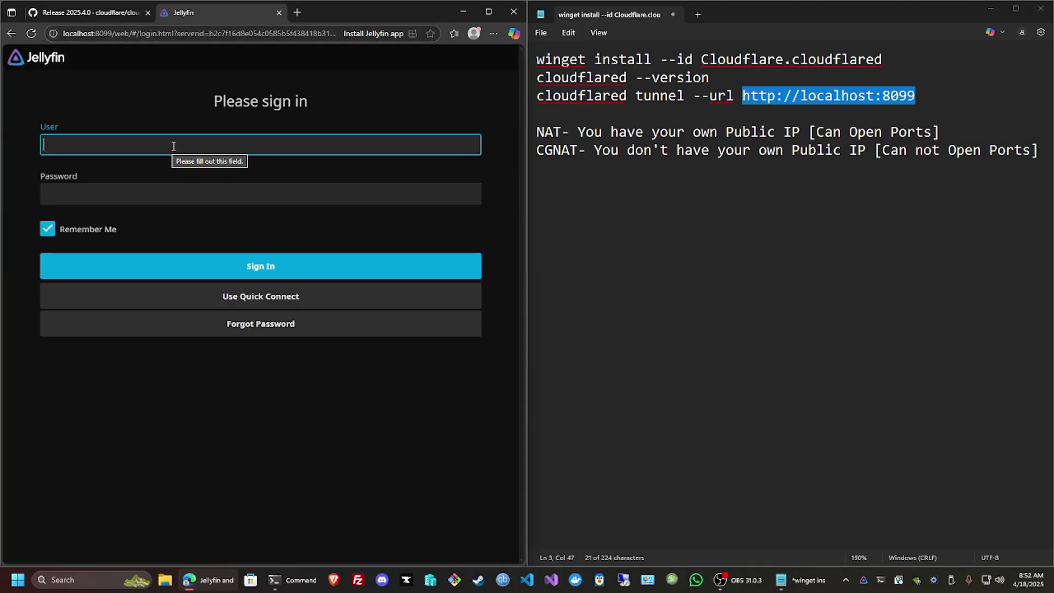
# Sign in to Jellyfin with the user's name and password, declining to save the password.
pyautogui.write('Jeff')
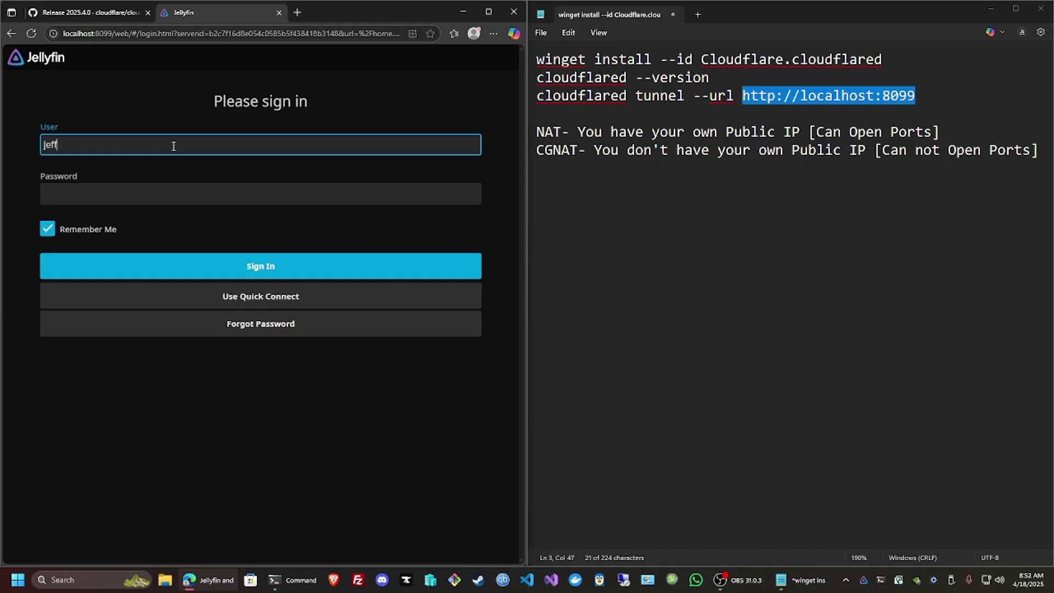
pyautogui.write('rey')
pyautogui.press('Tab')
pyautogui.write('•••')
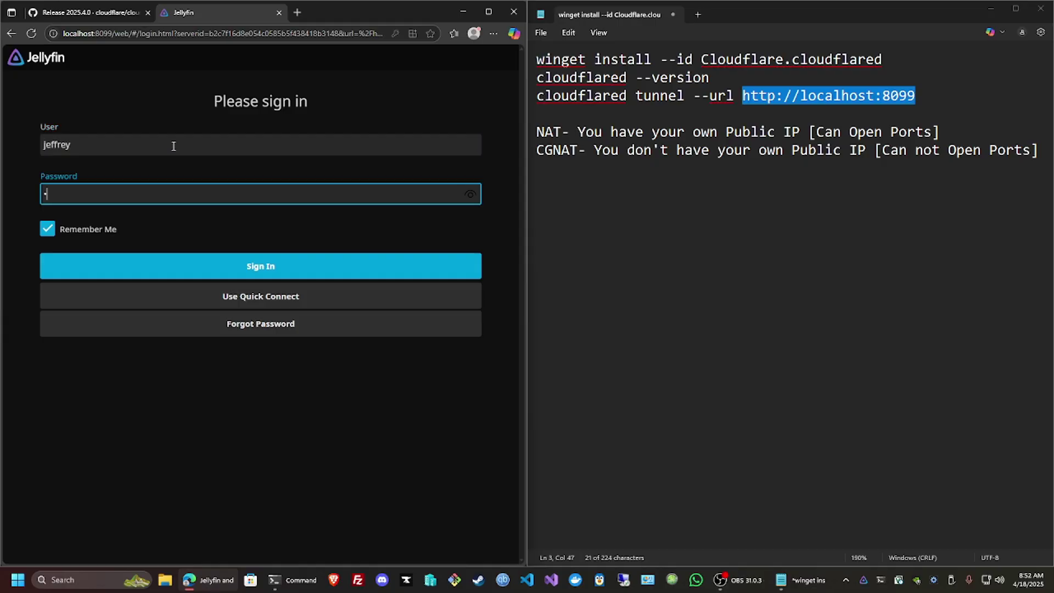
pyautogui.write('•')
pyautogui.press('Return')
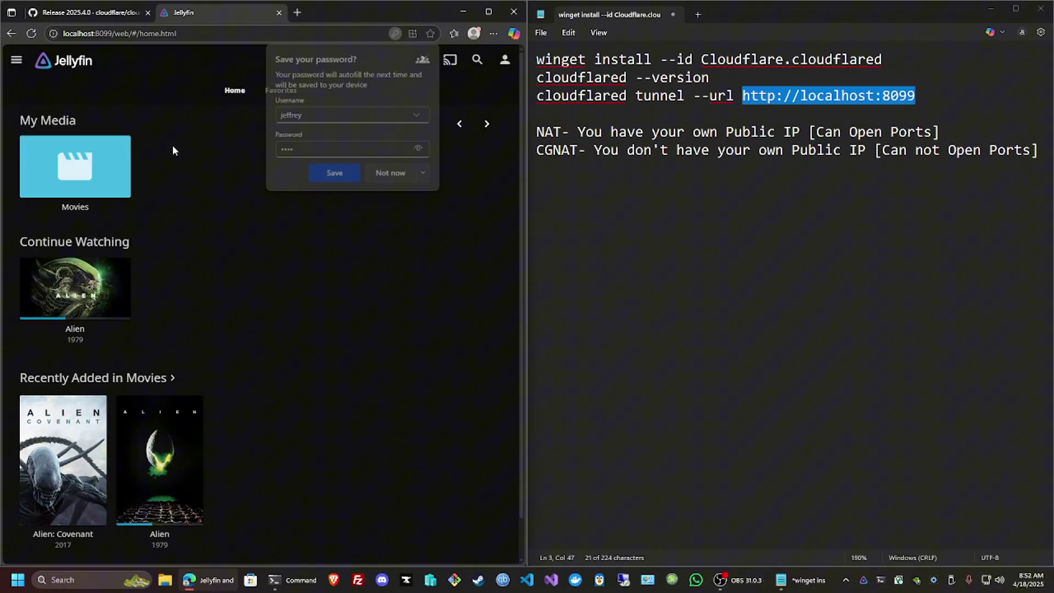
pyautogui.click(391, 175)
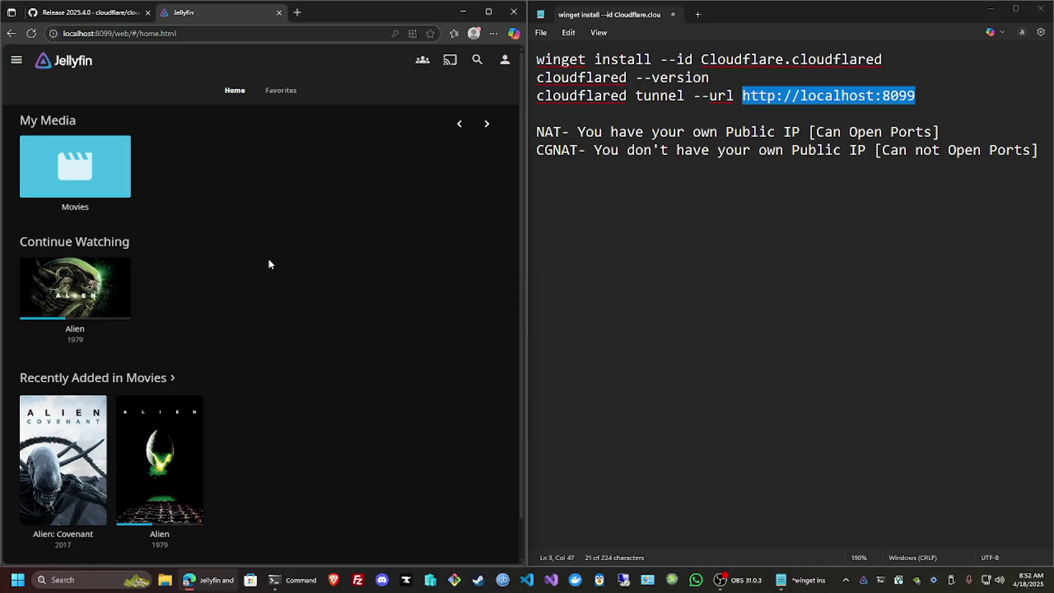
# Play Alien from Continue Watching, then go back to the home page.
pyautogui.moveTo(80, 296)
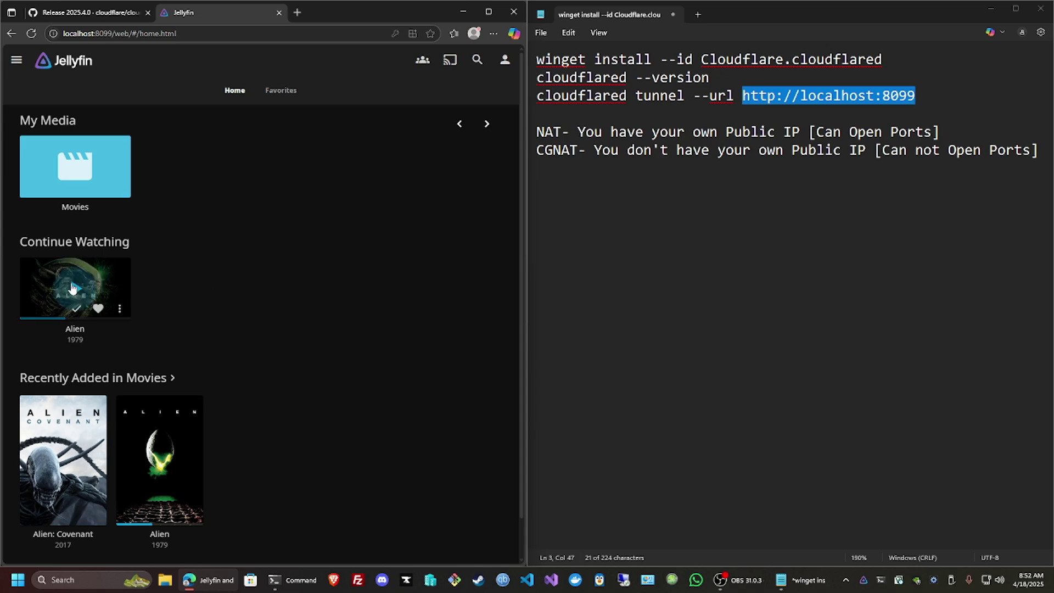
pyautogui.click(79, 296)
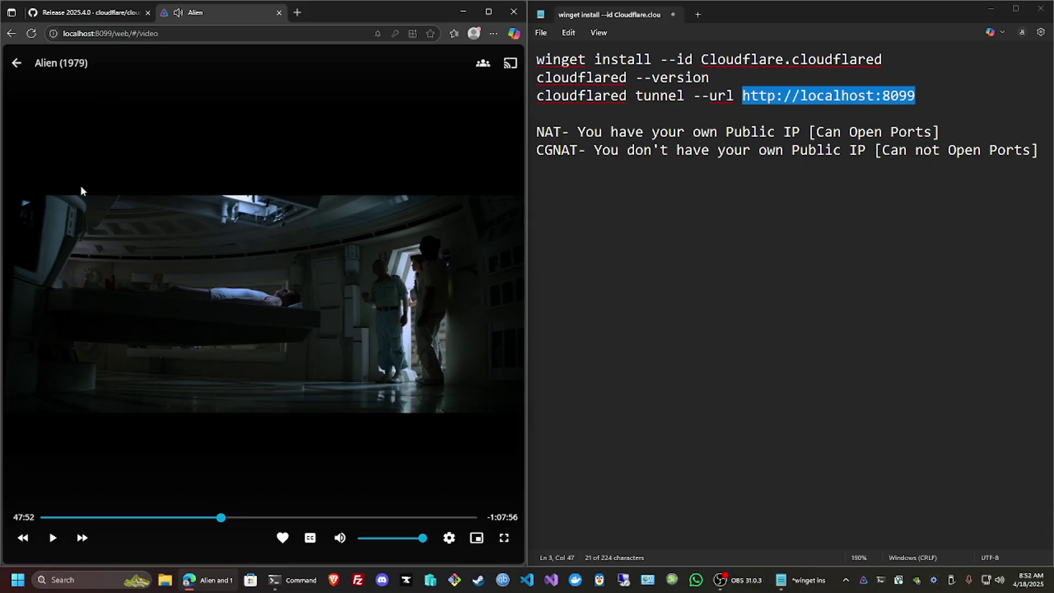
pyautogui.click(16, 65)
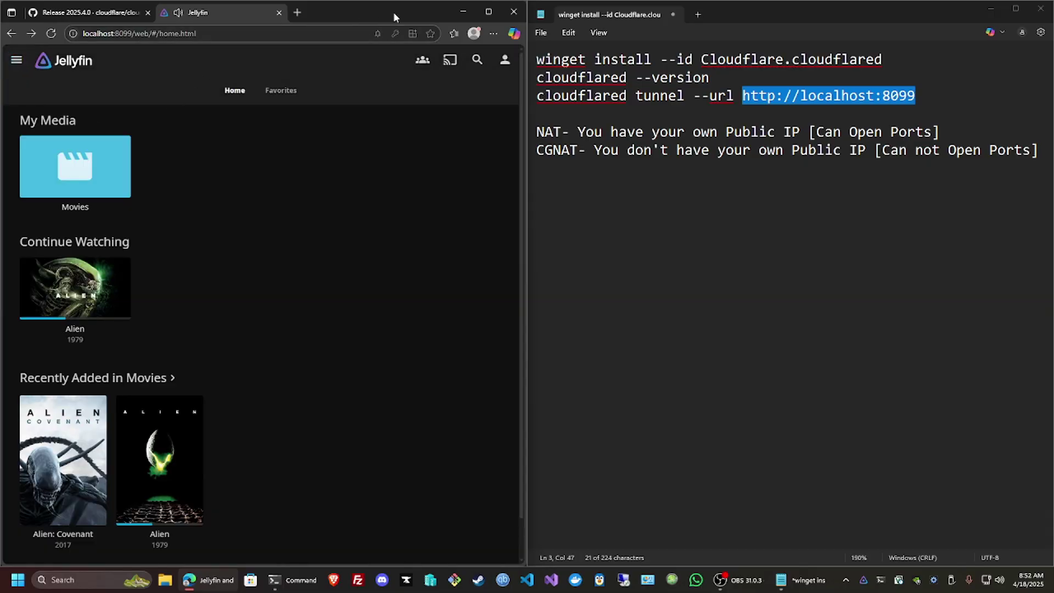
pyautogui.click(461, 12)
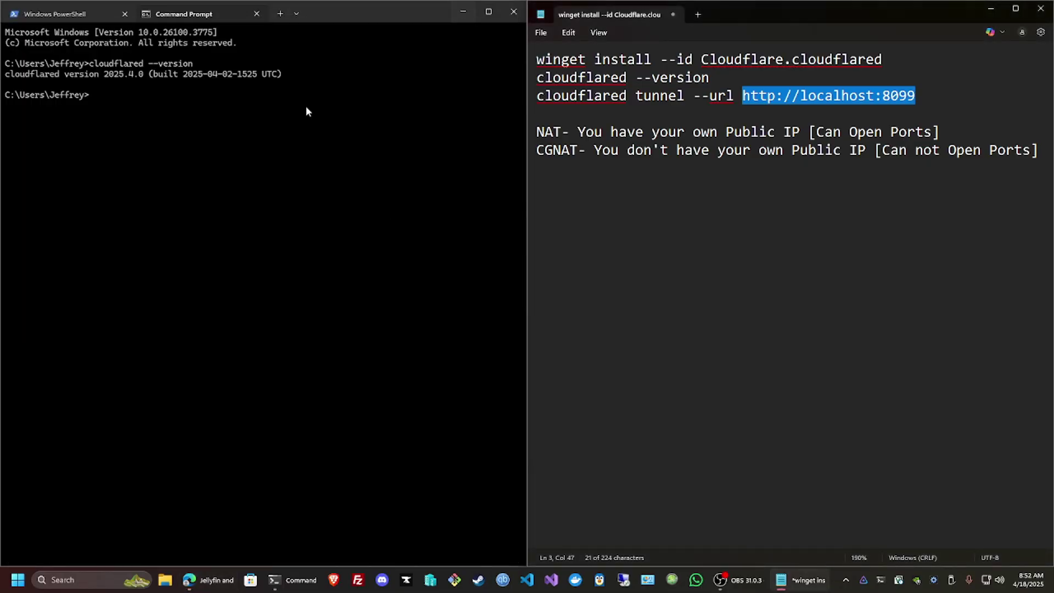
pyautogui.click(87, 14)
pyautogui.click(171, 15)
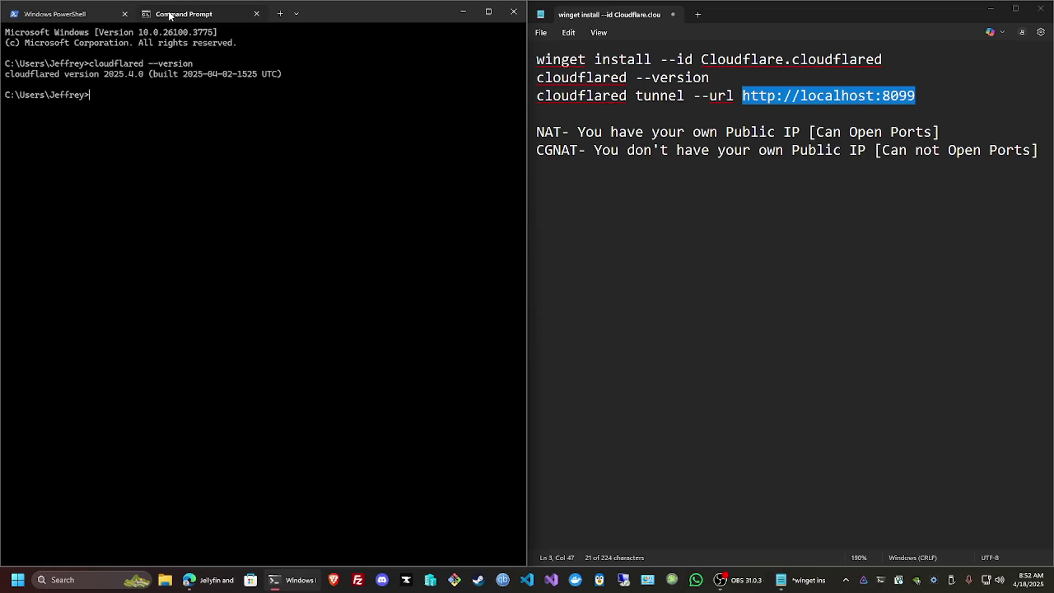
pyautogui.click(537, 98)
pyautogui.moveTo(537, 98); pyautogui.dragTo(911, 102)
pyautogui.rightClick(907, 100)
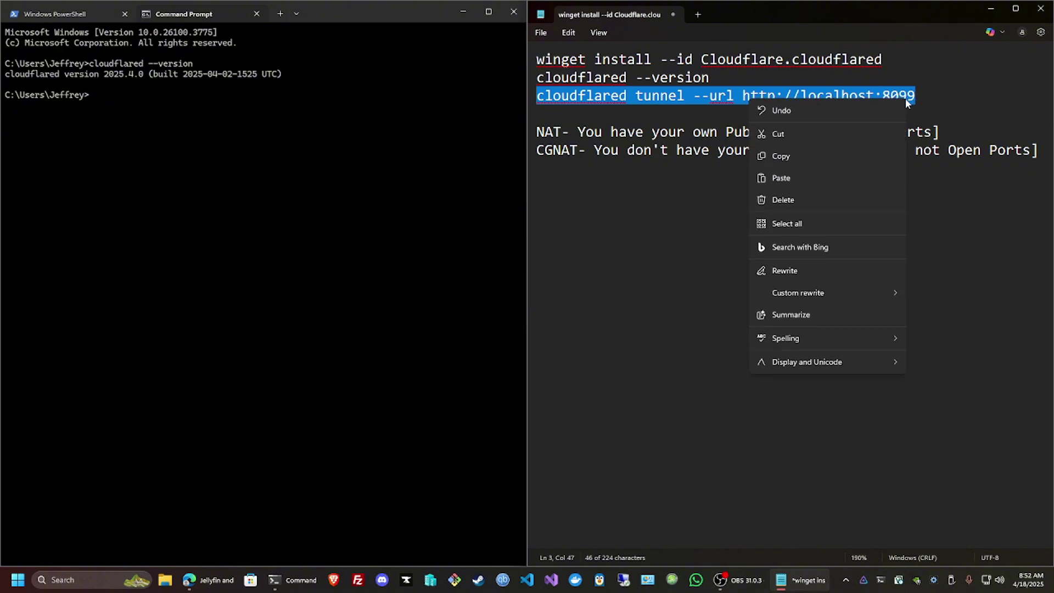
pyautogui.click(819, 155)
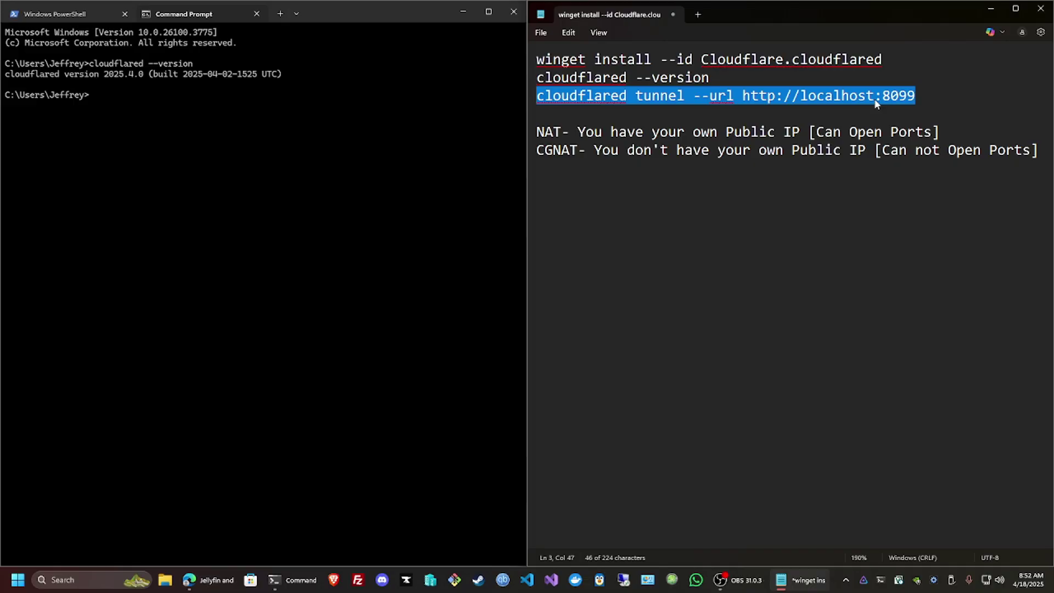
pyautogui.click(404, 193)
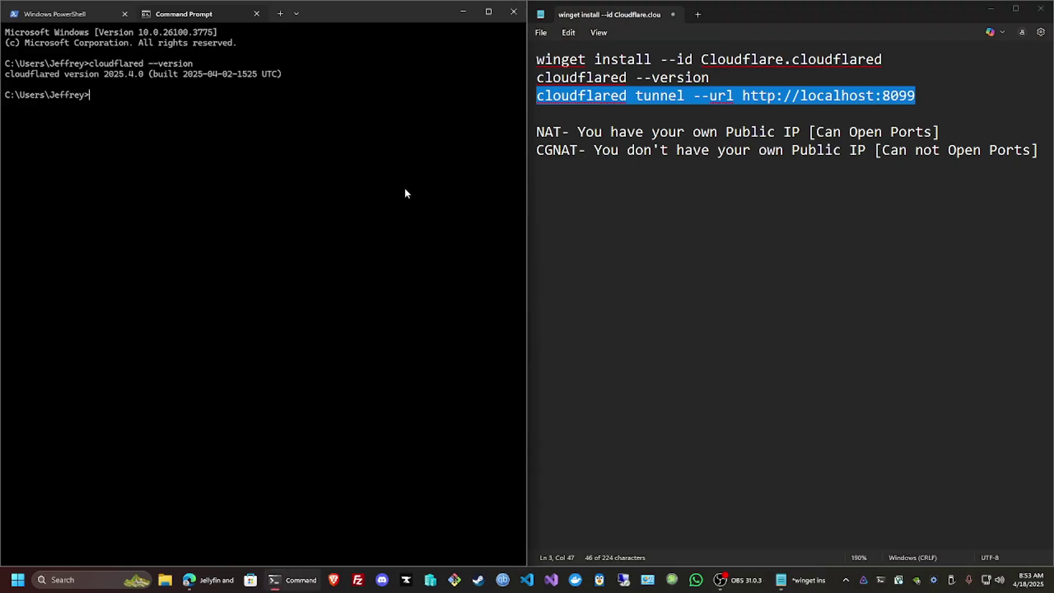
pyautogui.hotkey('ctrl', 'v')
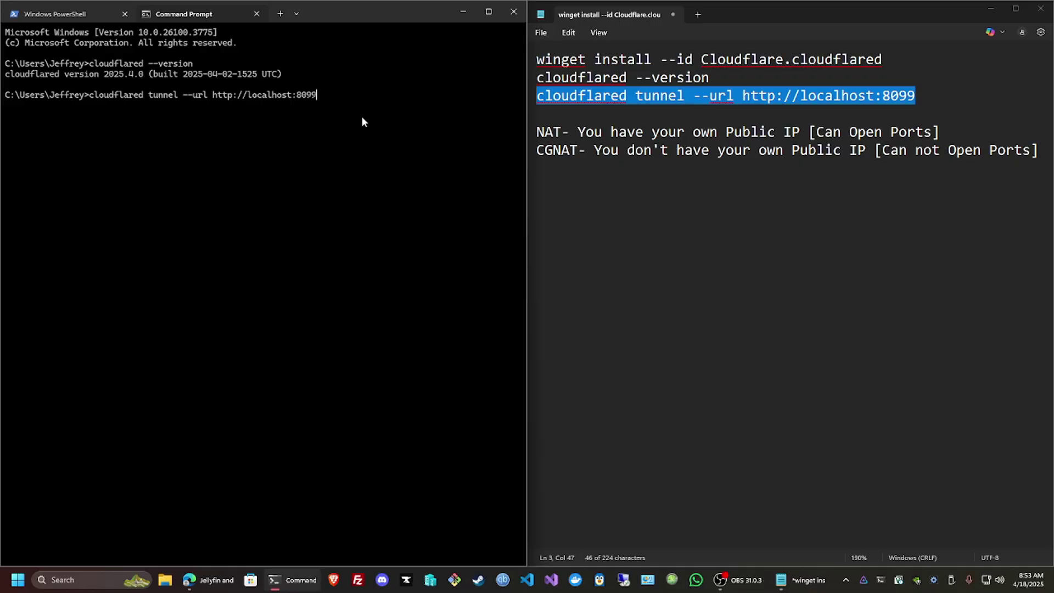
pyautogui.press('Return')
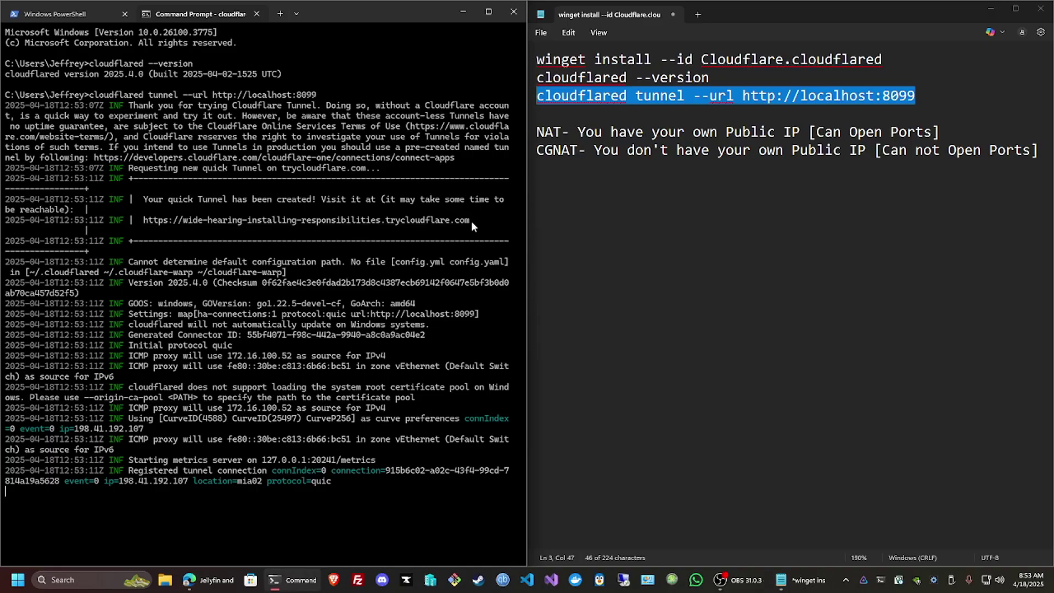
# Open the trycloudflare.com tunnel address in a new Edge tab.
pyautogui.moveTo(472, 221); pyautogui.dragTo(146, 227)
pyautogui.hotkey('ctrl', 'c')
pyautogui.click(209, 580)
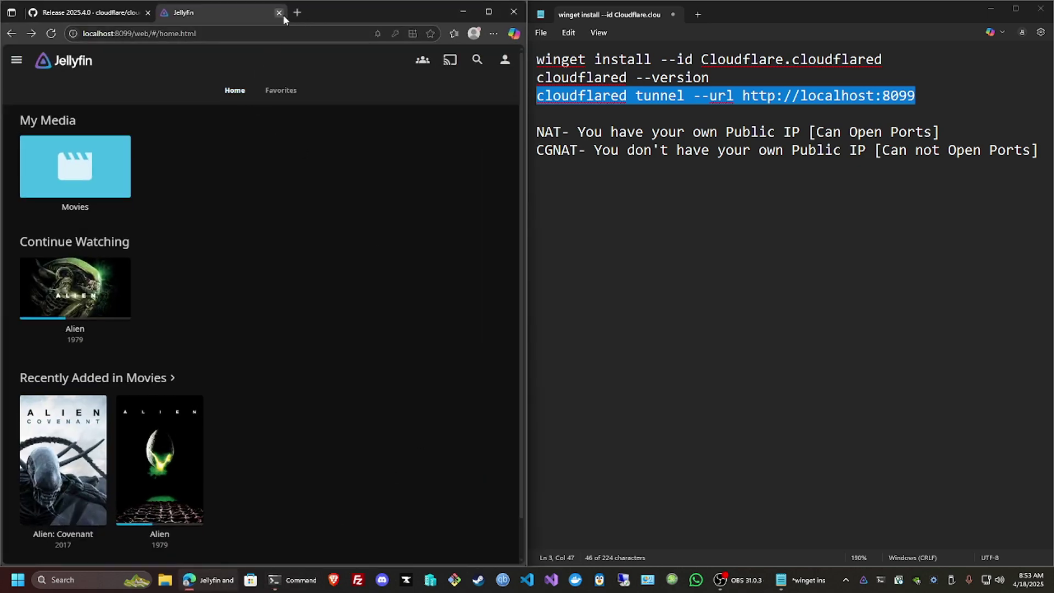
pyautogui.click(297, 12)
pyautogui.hotkey('ctrl', 'v')
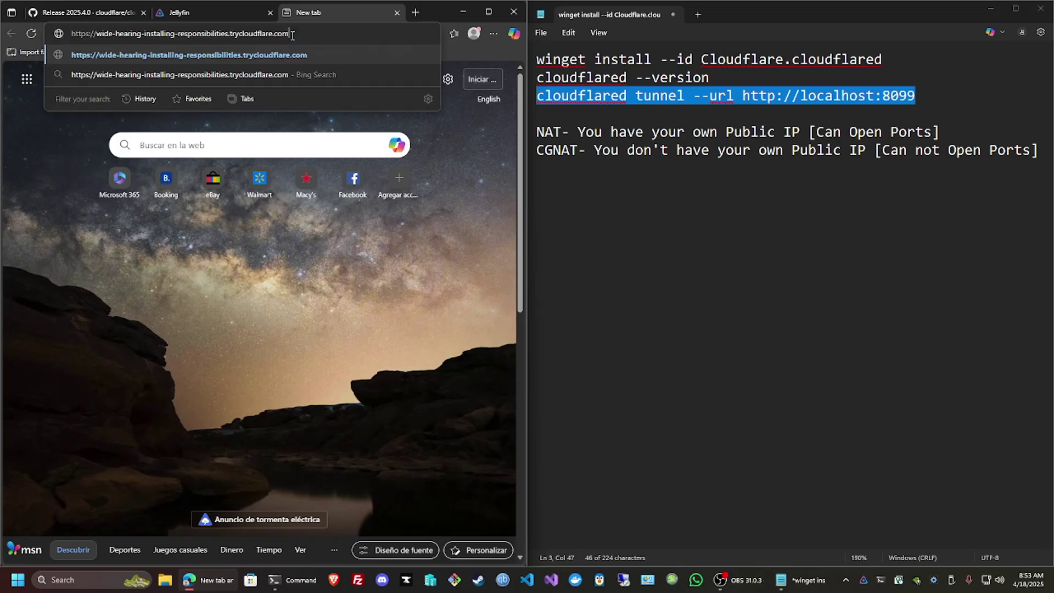
pyautogui.press('Return')
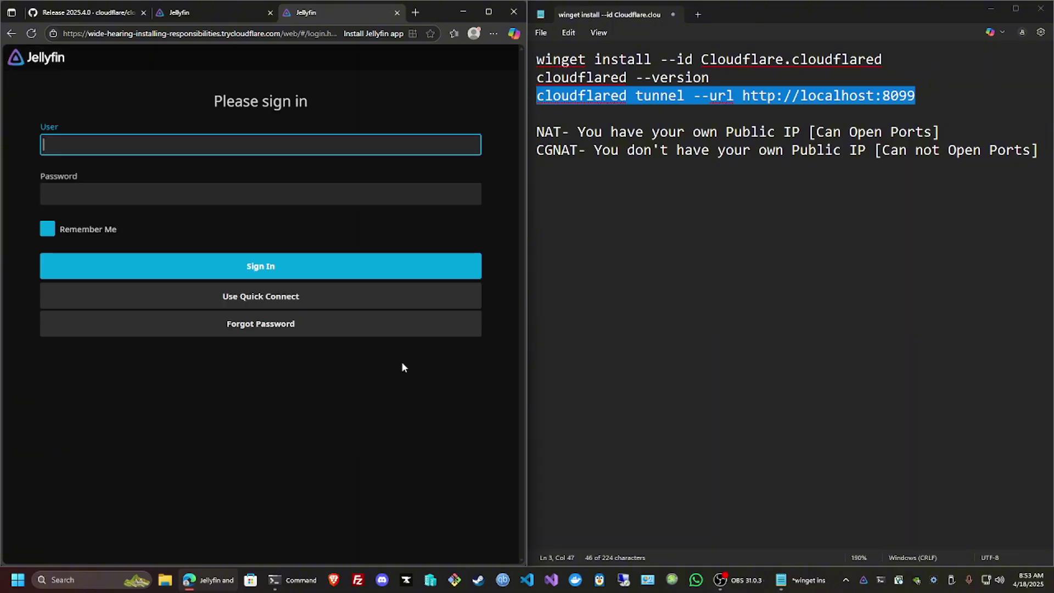
# Sign in to Jellyfin with the user's credentials, declining to save the password.
pyautogui.write('j')
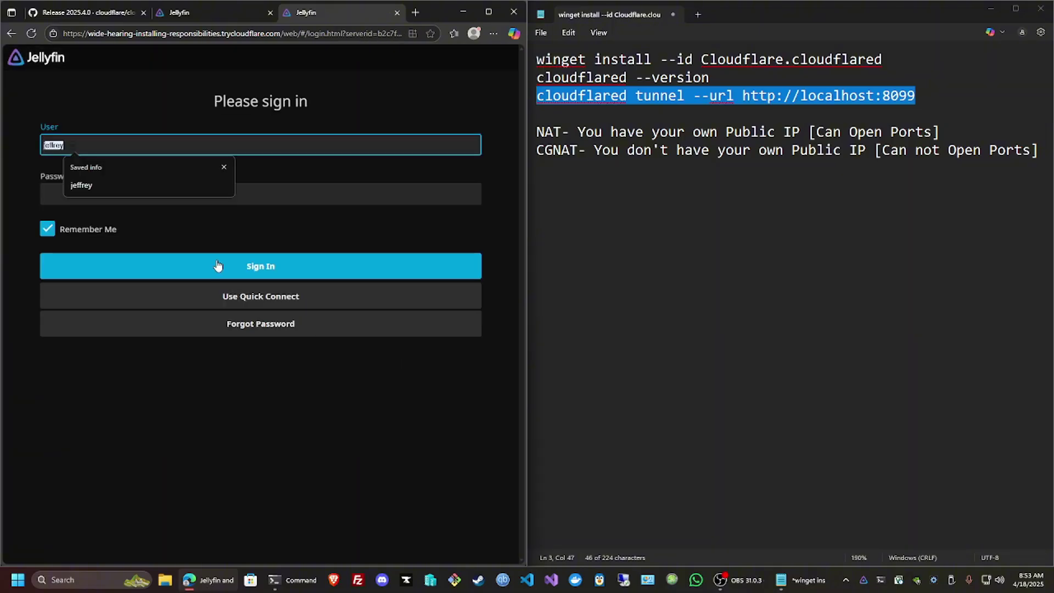
pyautogui.write('effrey')
pyautogui.press('Tab')
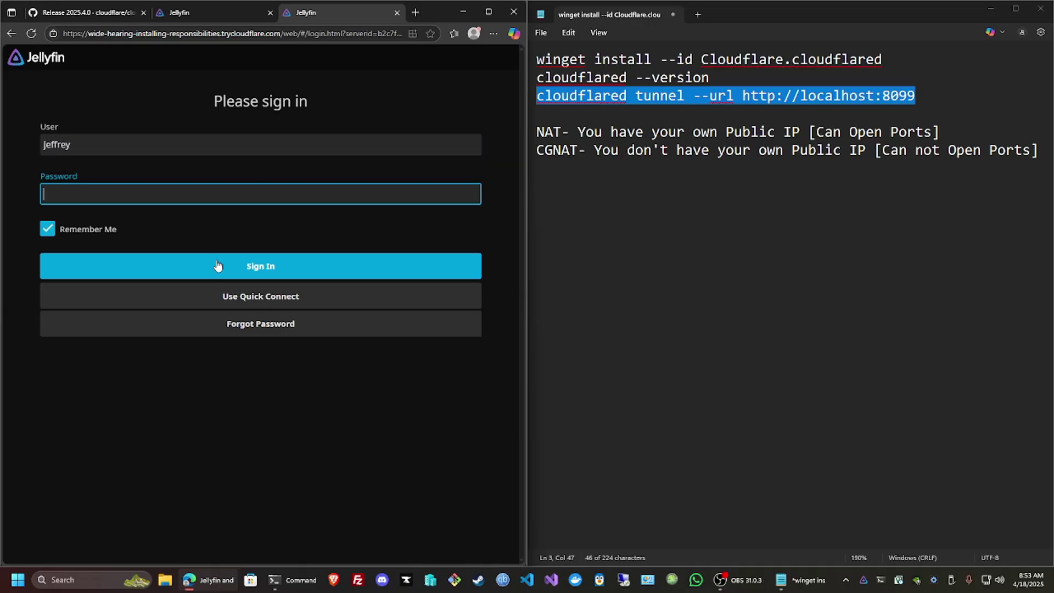
pyautogui.write('j')
pyautogui.click(217, 266)
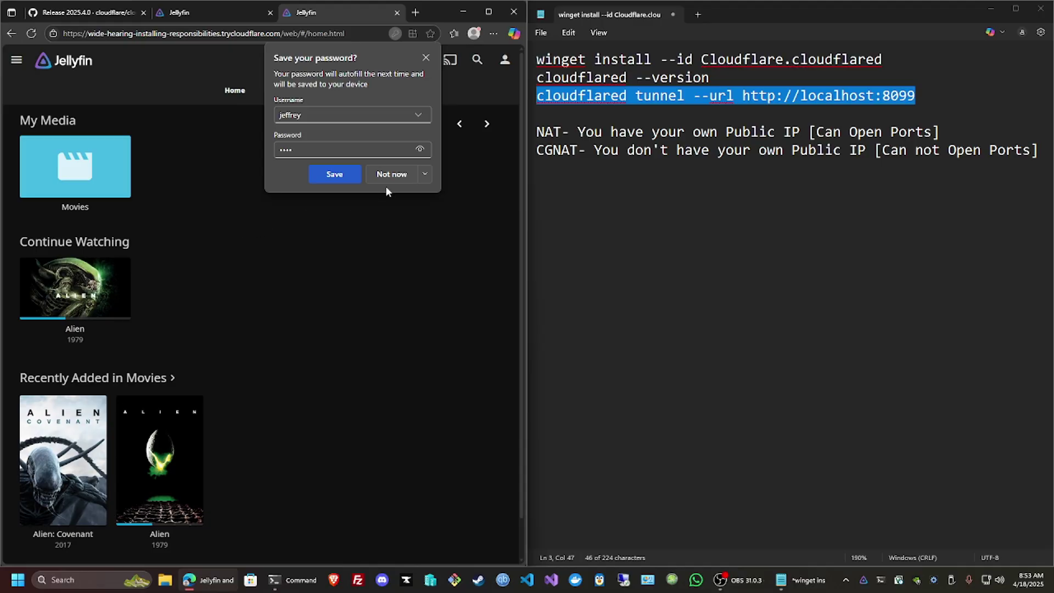
pyautogui.click(393, 176)
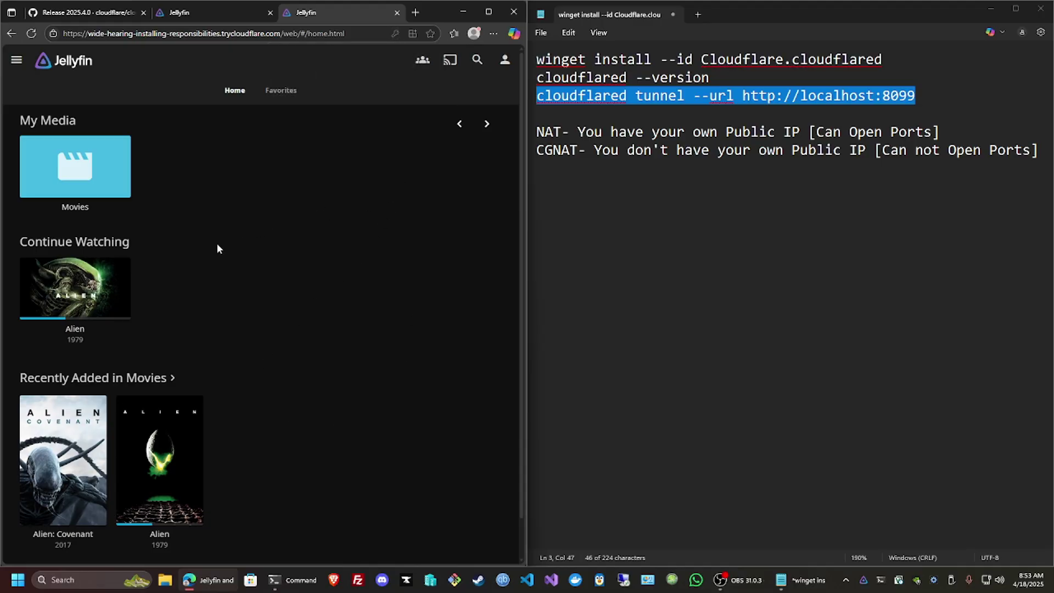
# Resume Alien (1979) over the tunnel and pause it at 47:59.
pyautogui.click(80, 287)
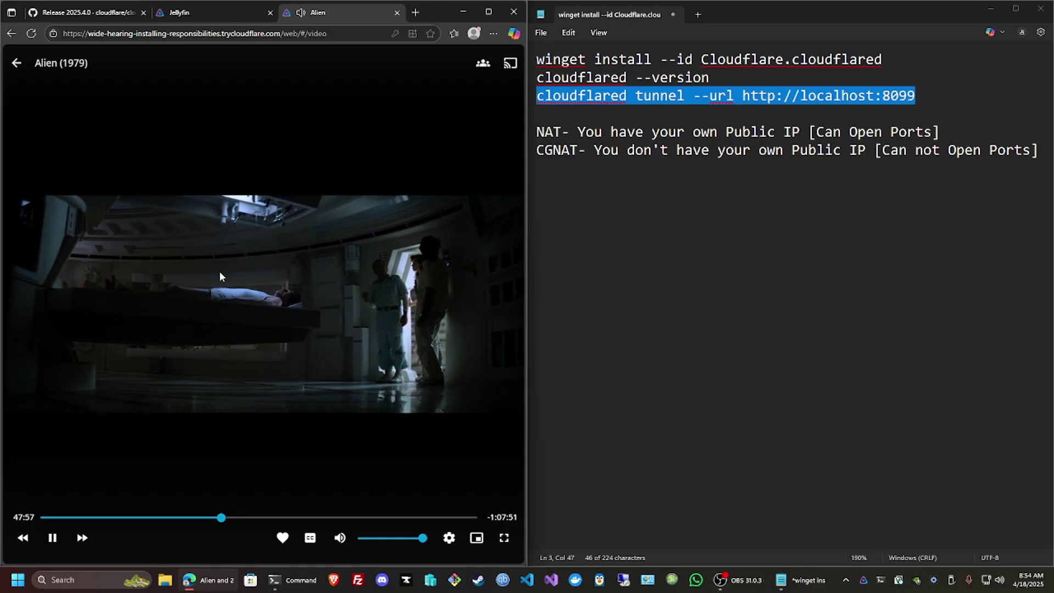
pyautogui.click(407, 308)
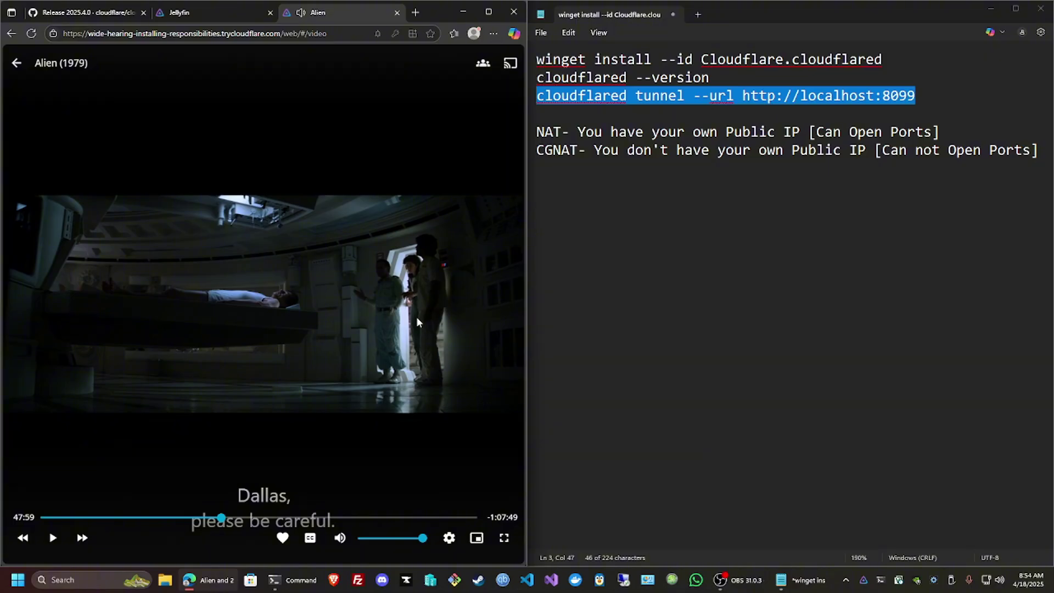